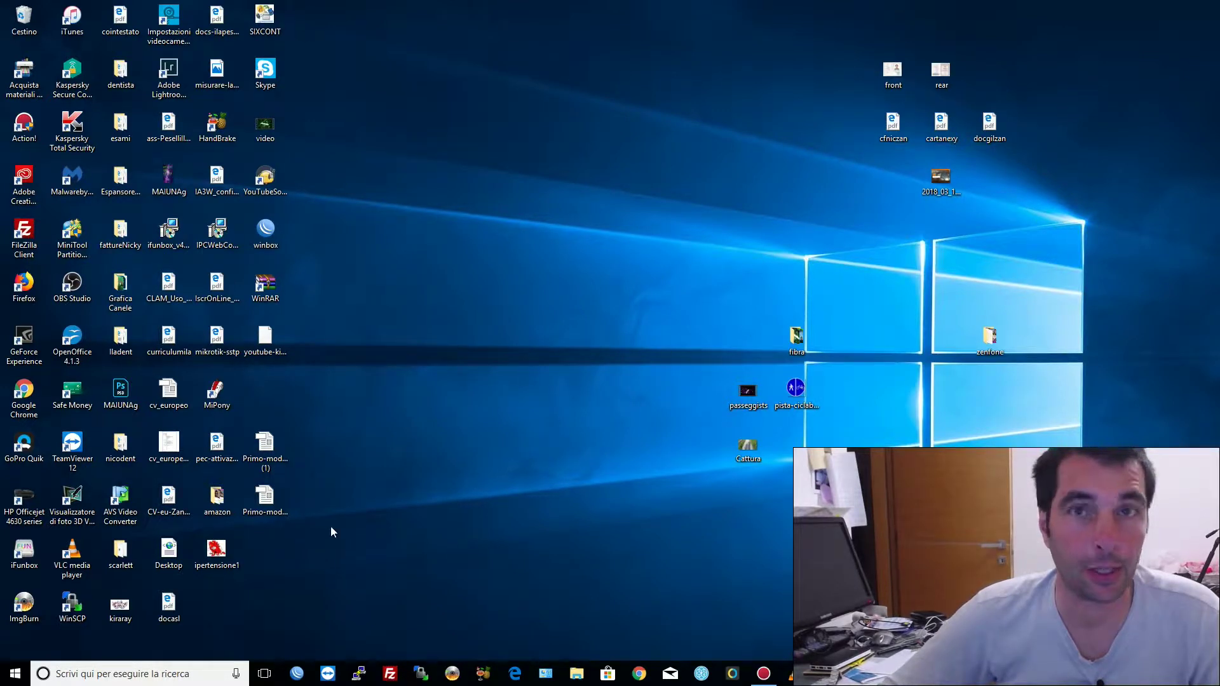
# Search Windows for "pianif" and open Utilità di pianificazione
pyautogui.click(138, 667)
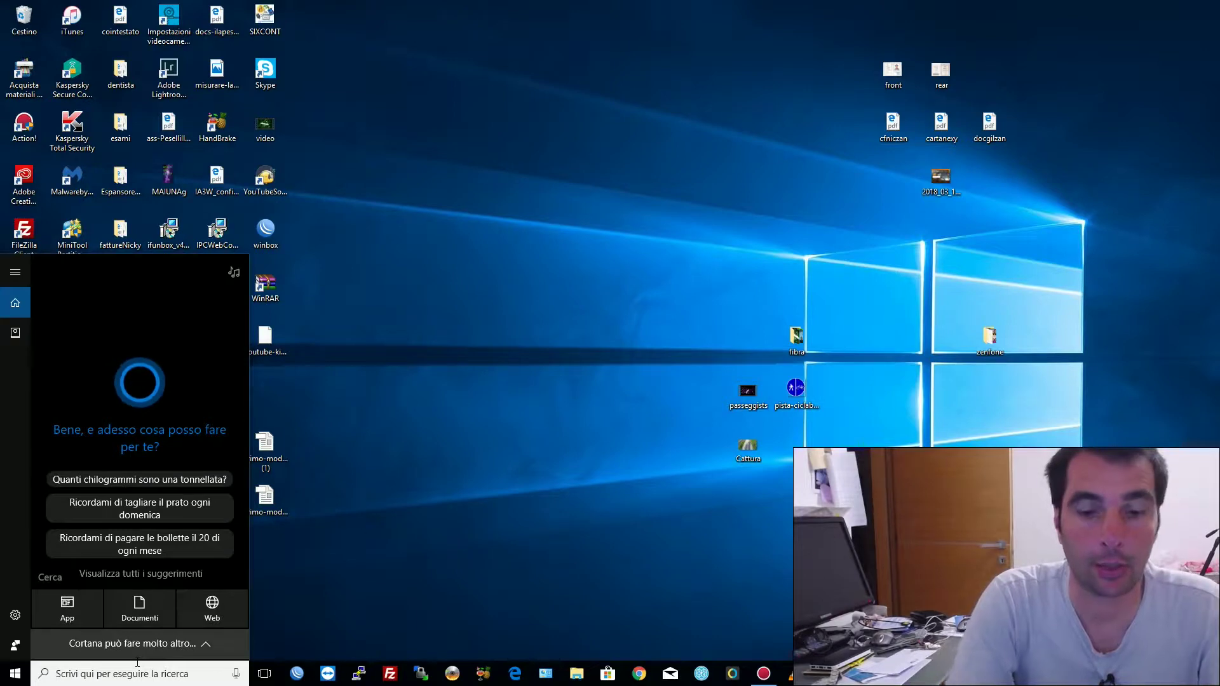
pyautogui.write('p')
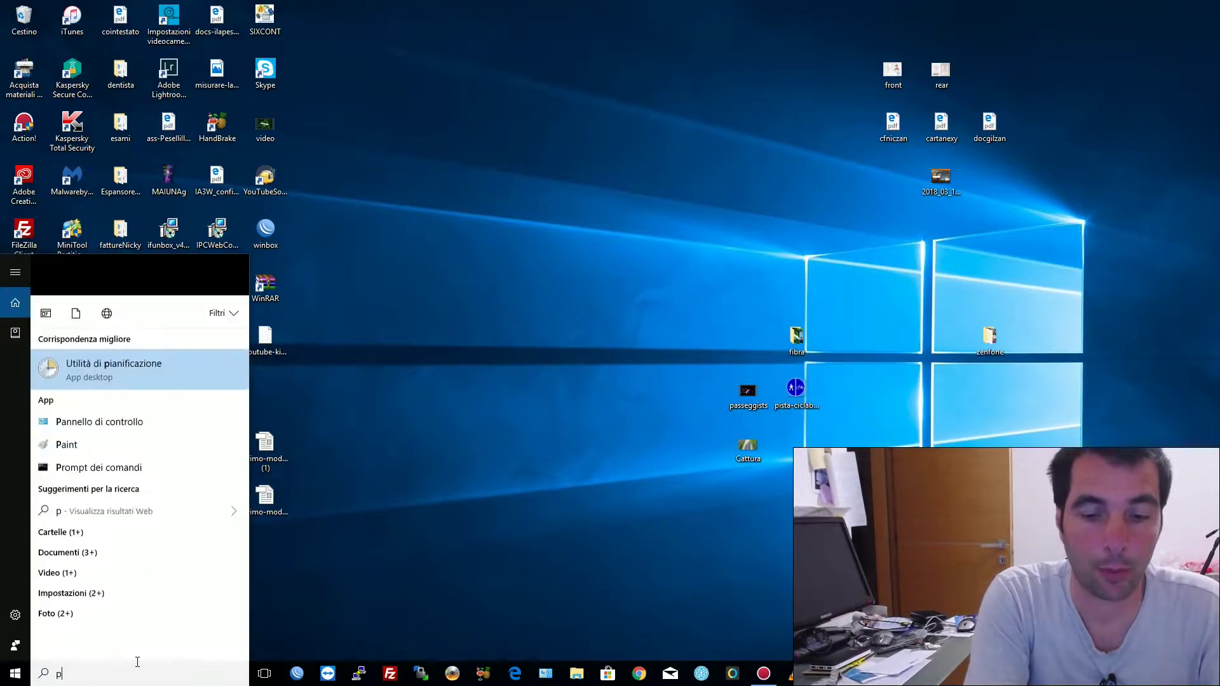
pyautogui.write('ianif')
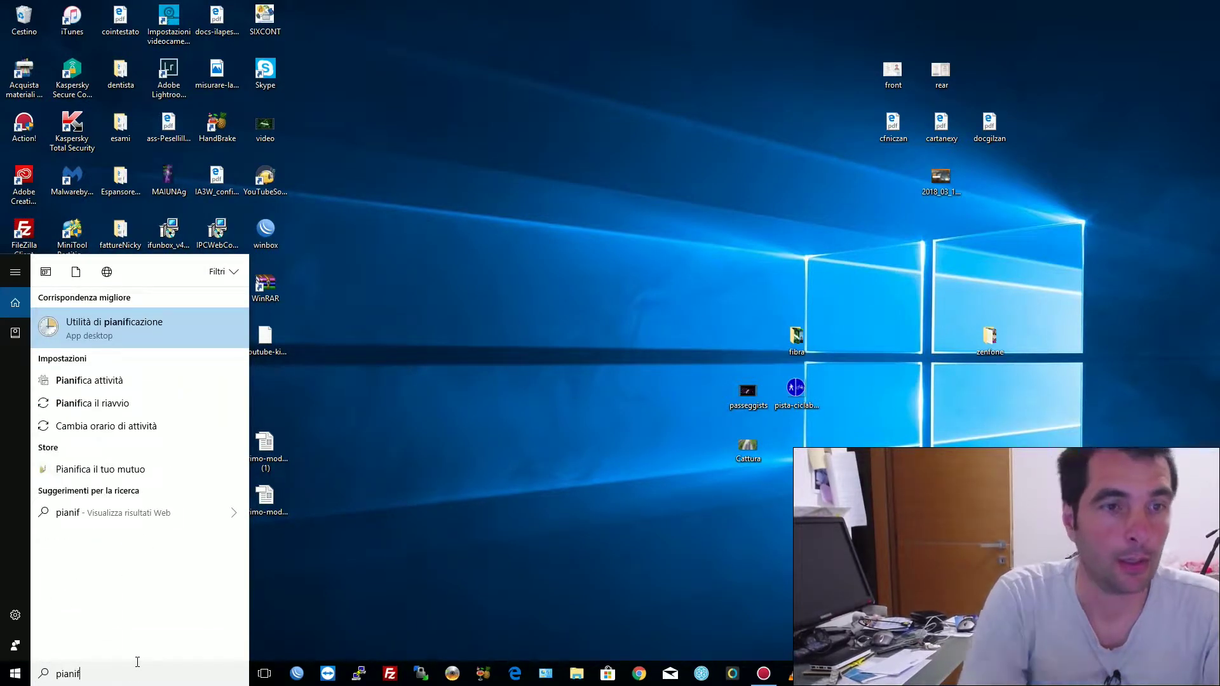
pyautogui.click(113, 333)
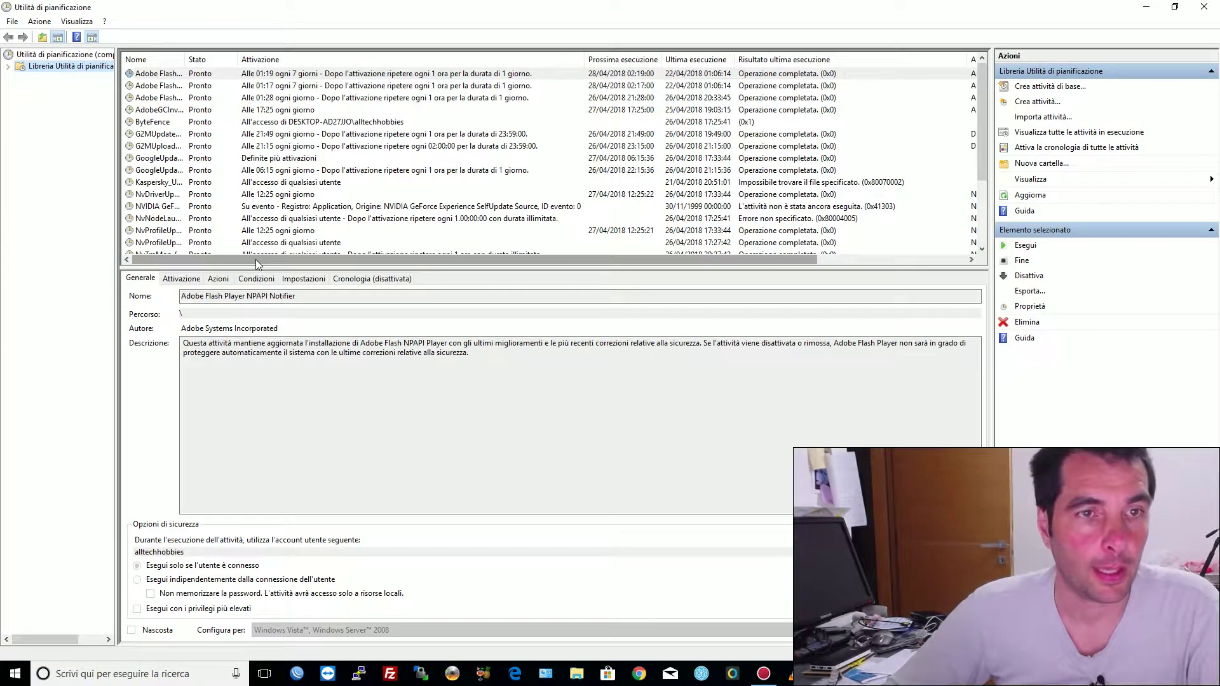
# Delete the existing Spengimento task from the task library and confirm its removal
pyautogui.scroll(-3, 255, 259)
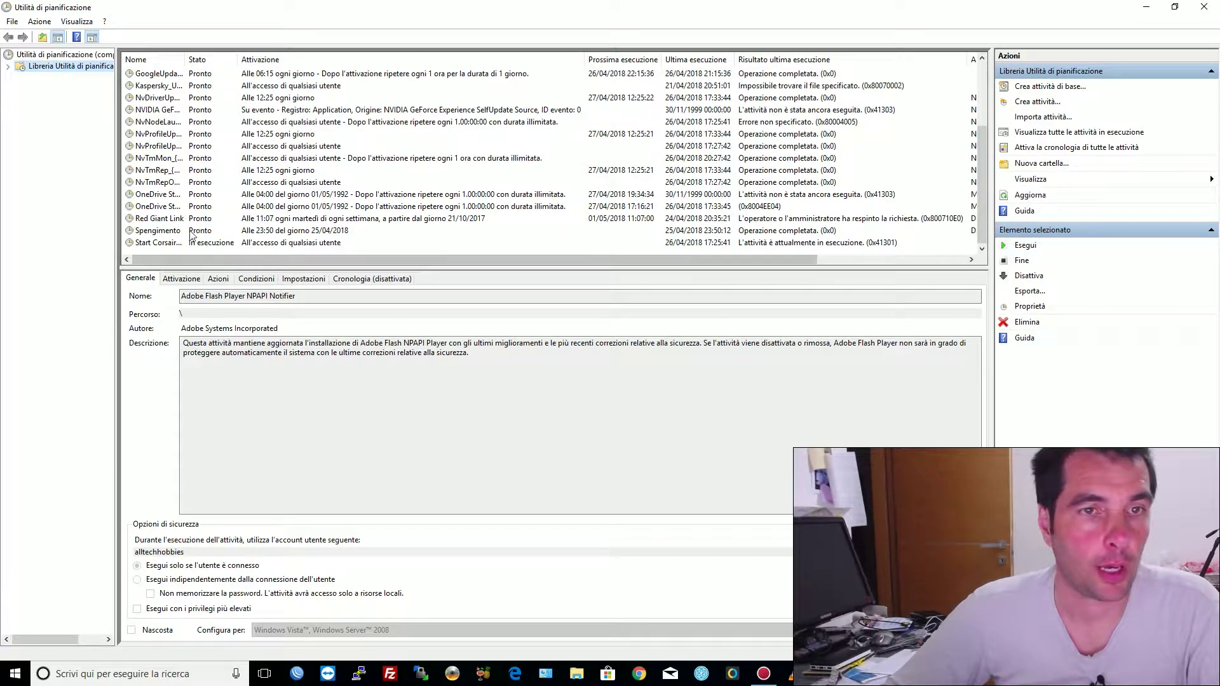
pyautogui.click(174, 234)
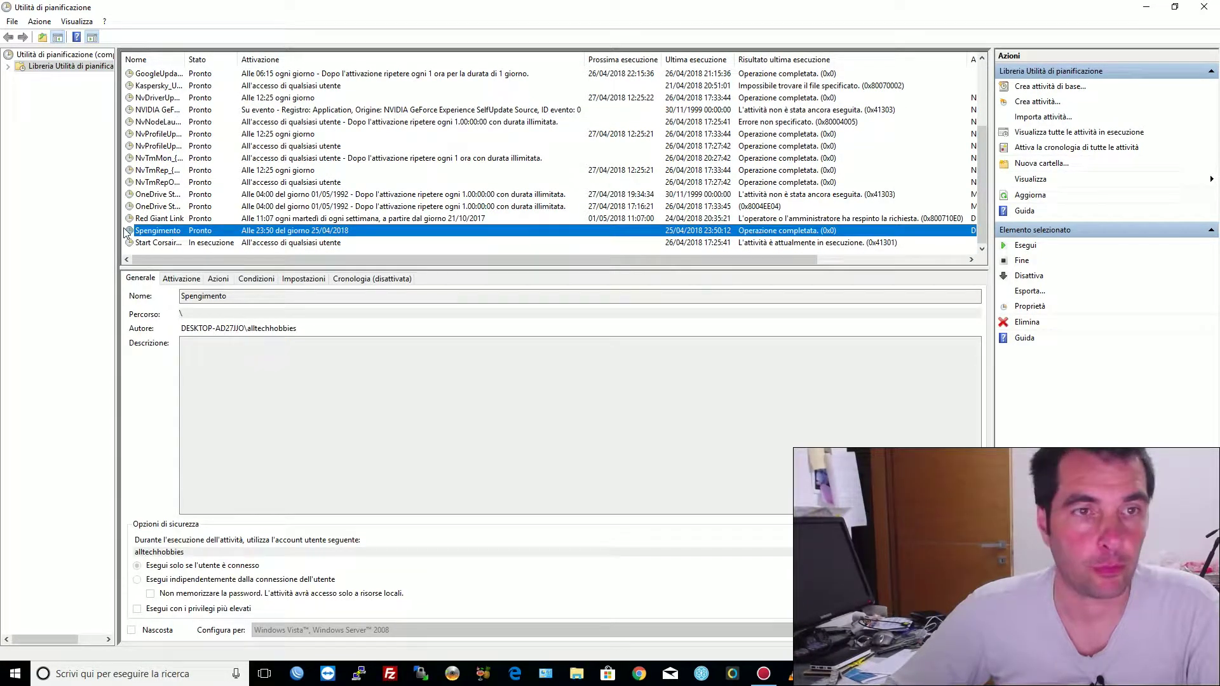
pyautogui.rightClick(149, 234)
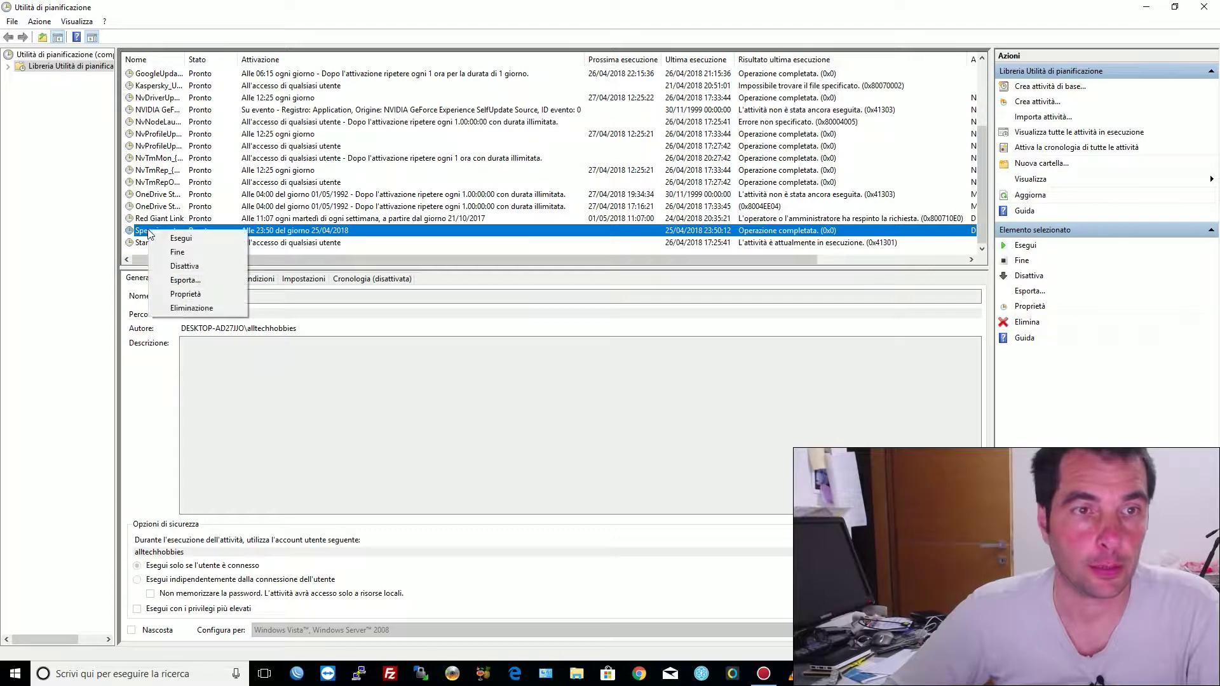
pyautogui.click(222, 310)
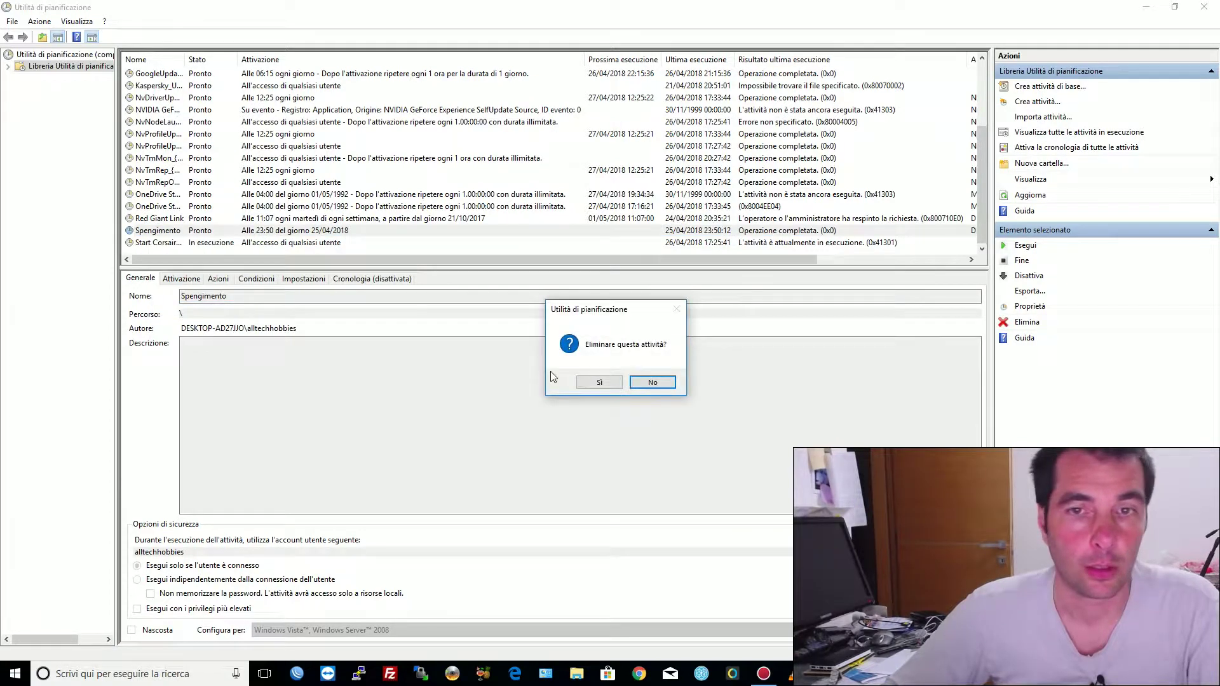
pyautogui.click(597, 382)
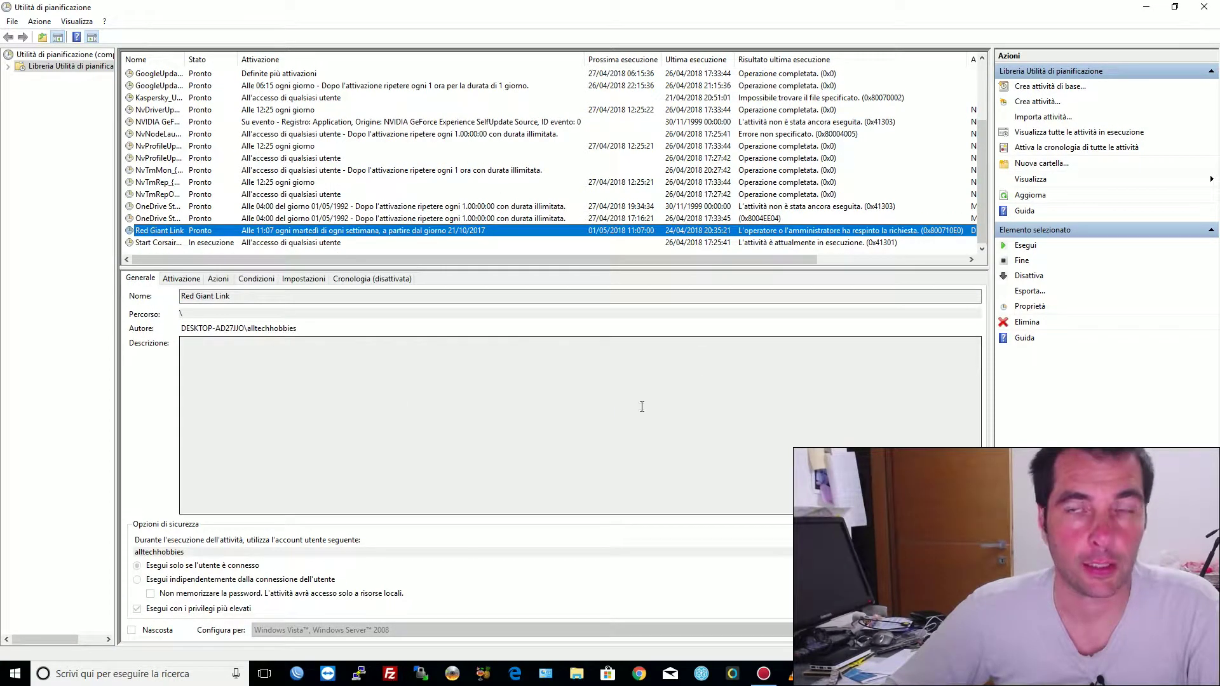
# Start a new basic task and name it Spengimento, leaving the description empty
pyautogui.click(1050, 89)
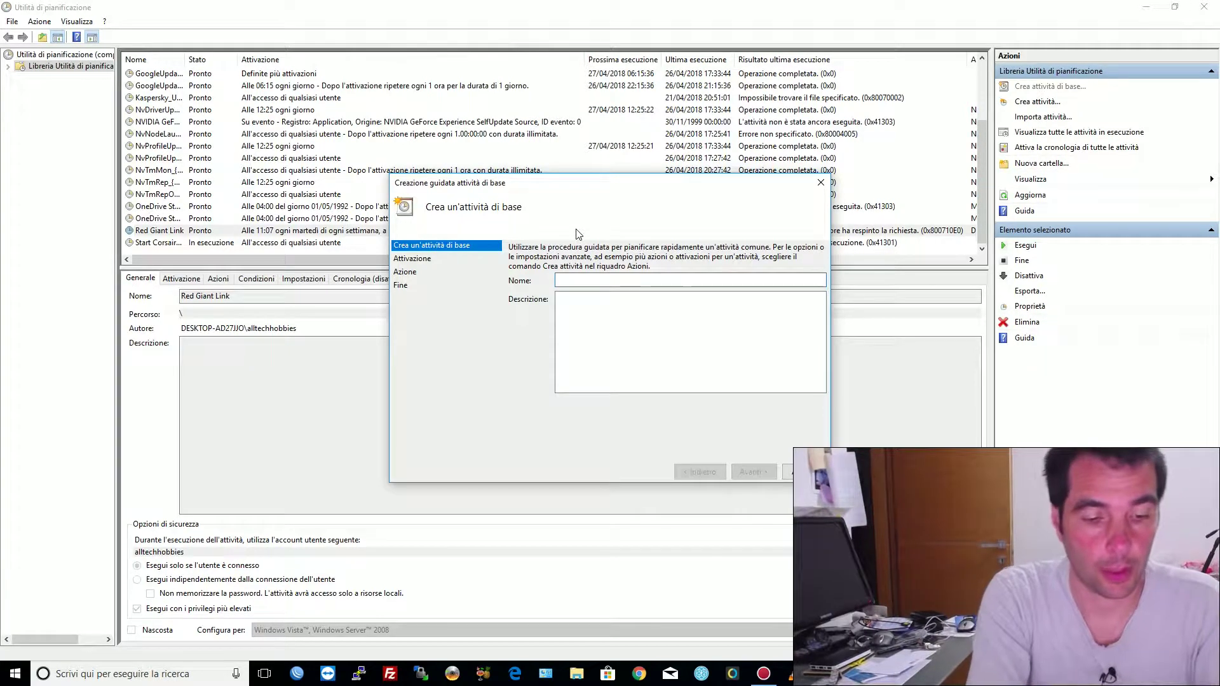
pyautogui.write('Spe')
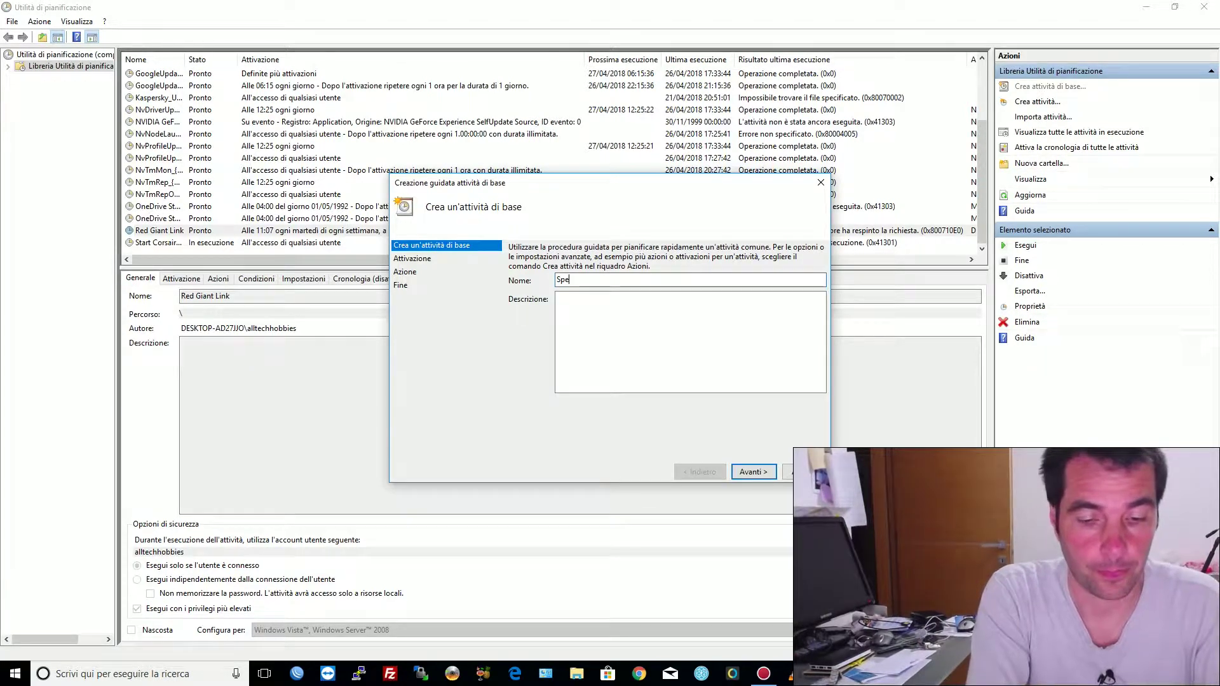
pyautogui.write('gnimento')
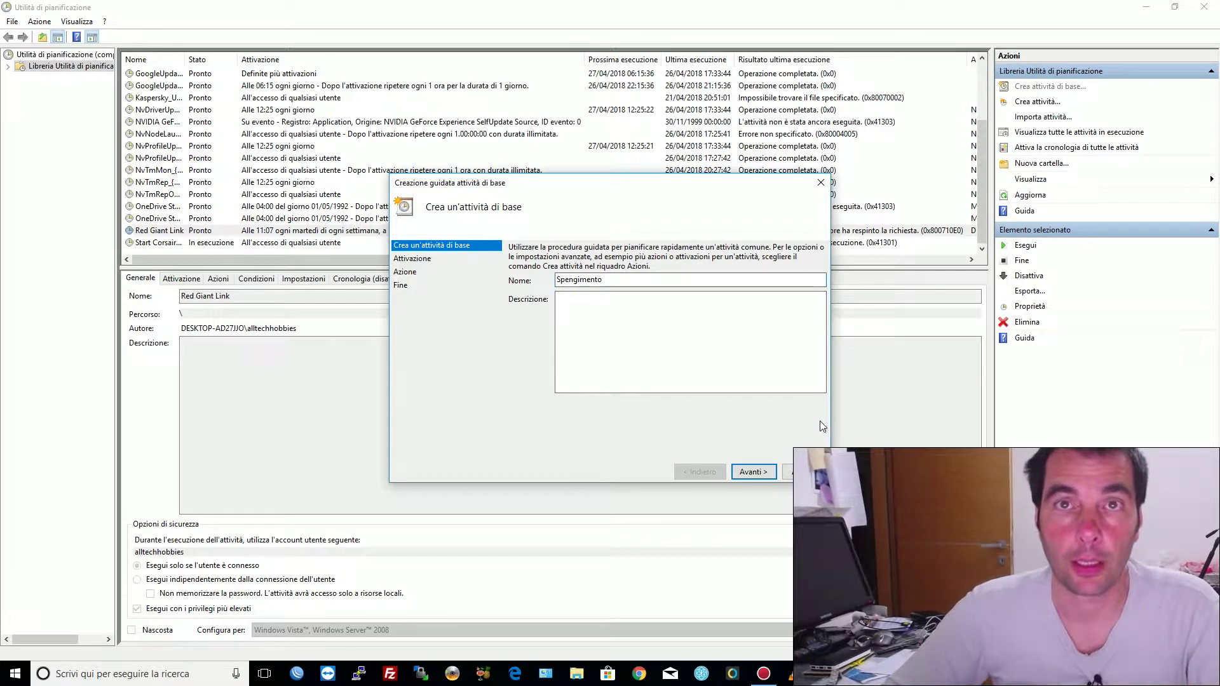
pyautogui.click(753, 472)
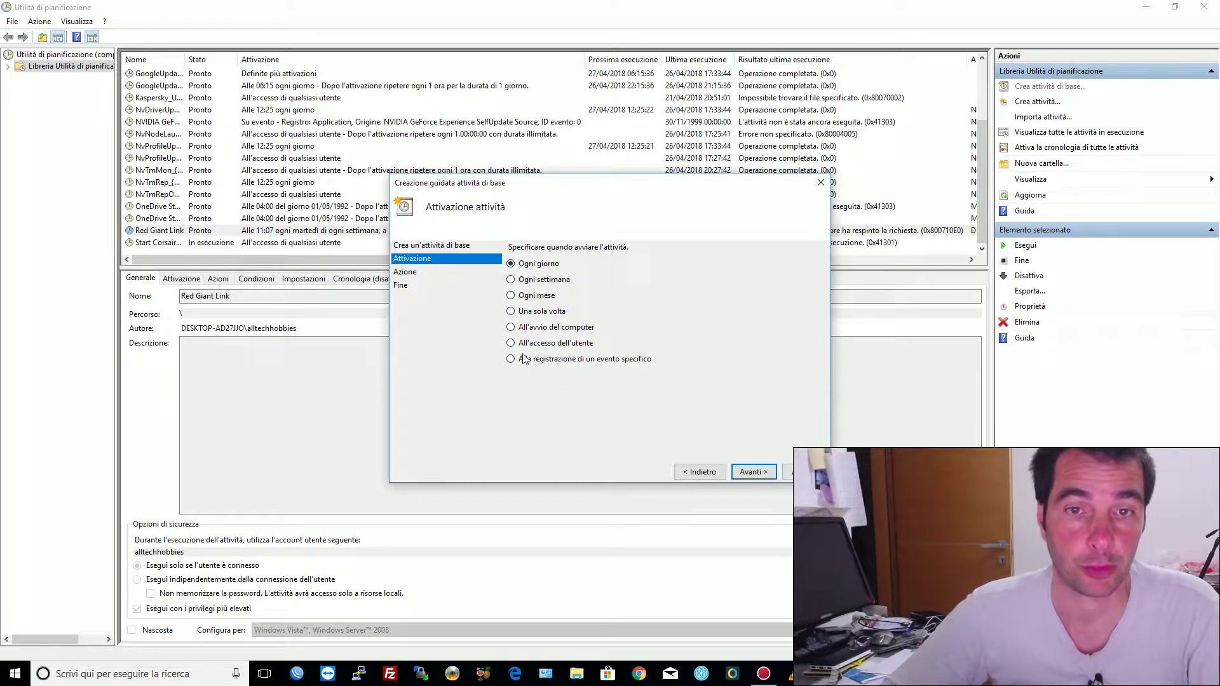
# Schedule the task to run Una sola volta on 26/04/2018 at 22:17:45
pyautogui.click(511, 312)
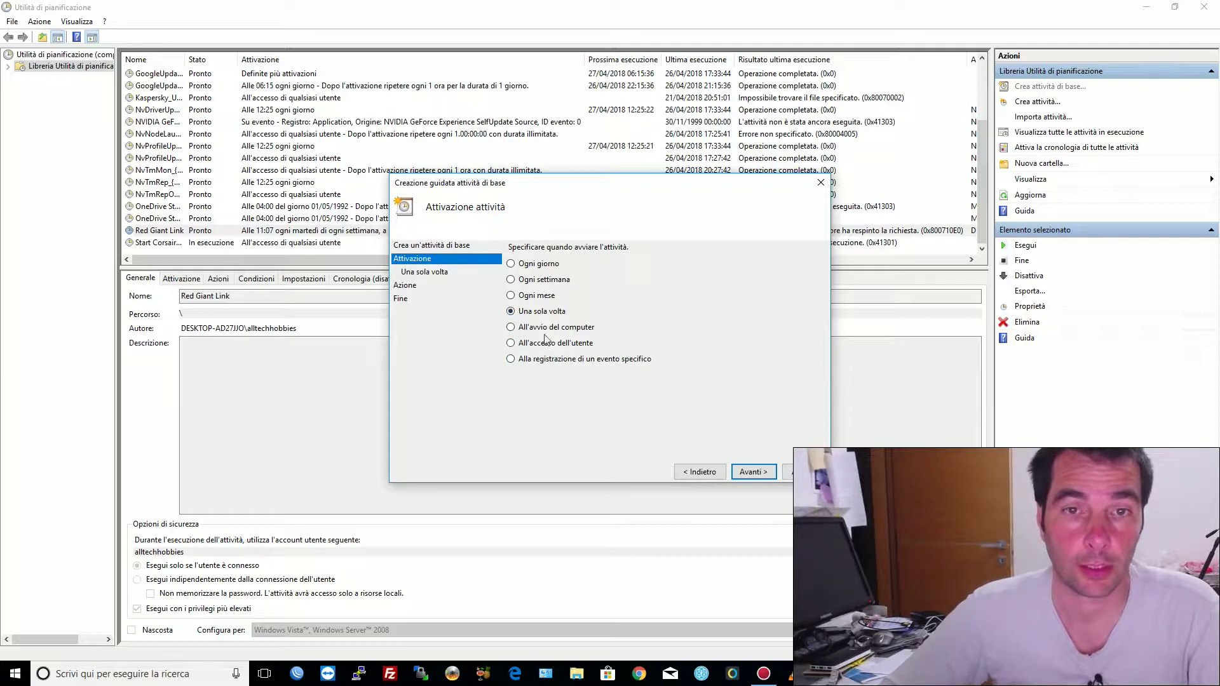
pyautogui.click(753, 472)
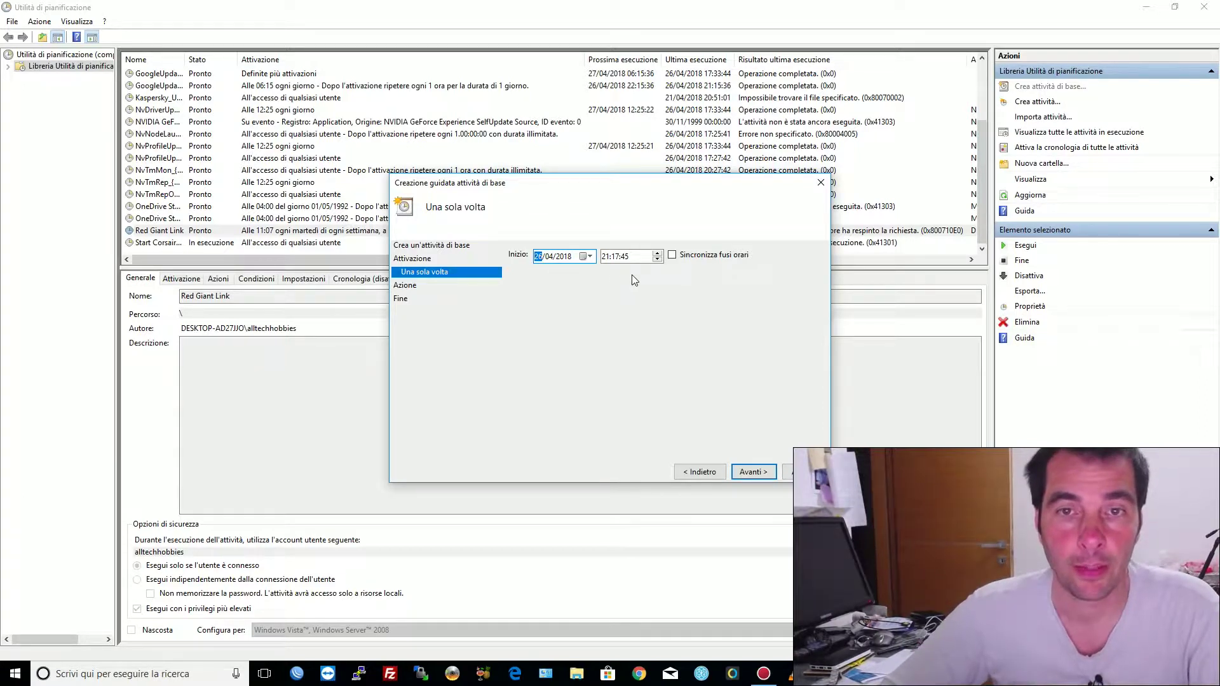
pyautogui.click(607, 258)
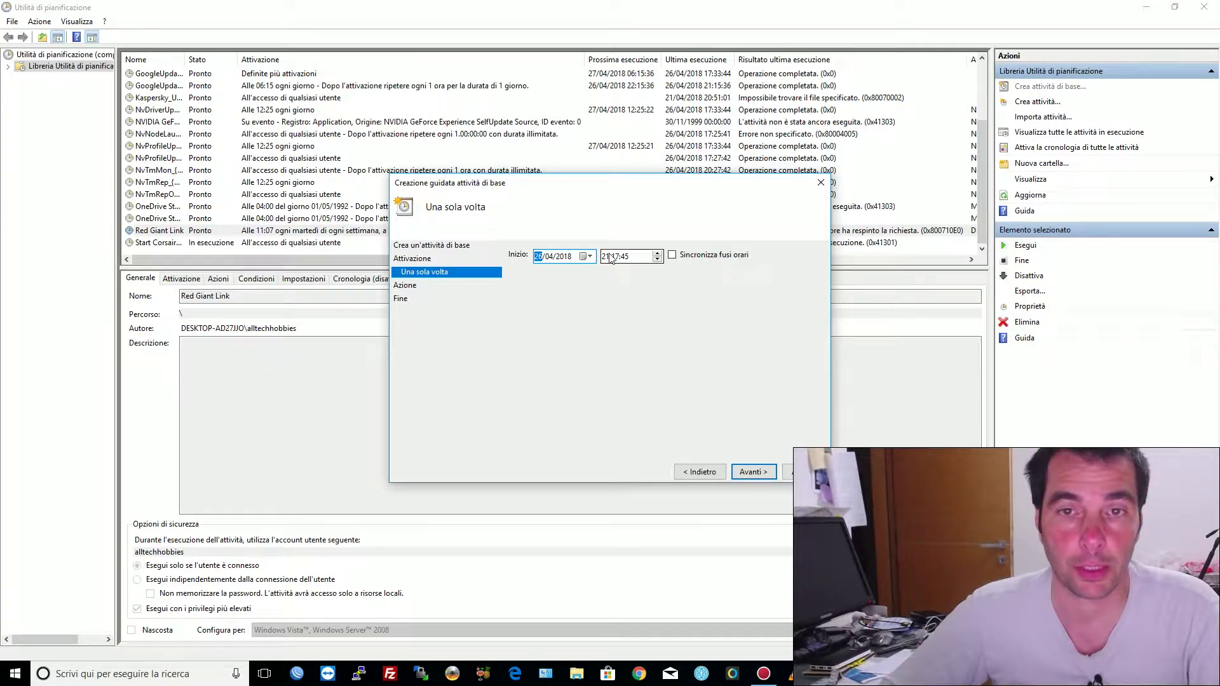
pyautogui.click(606, 260)
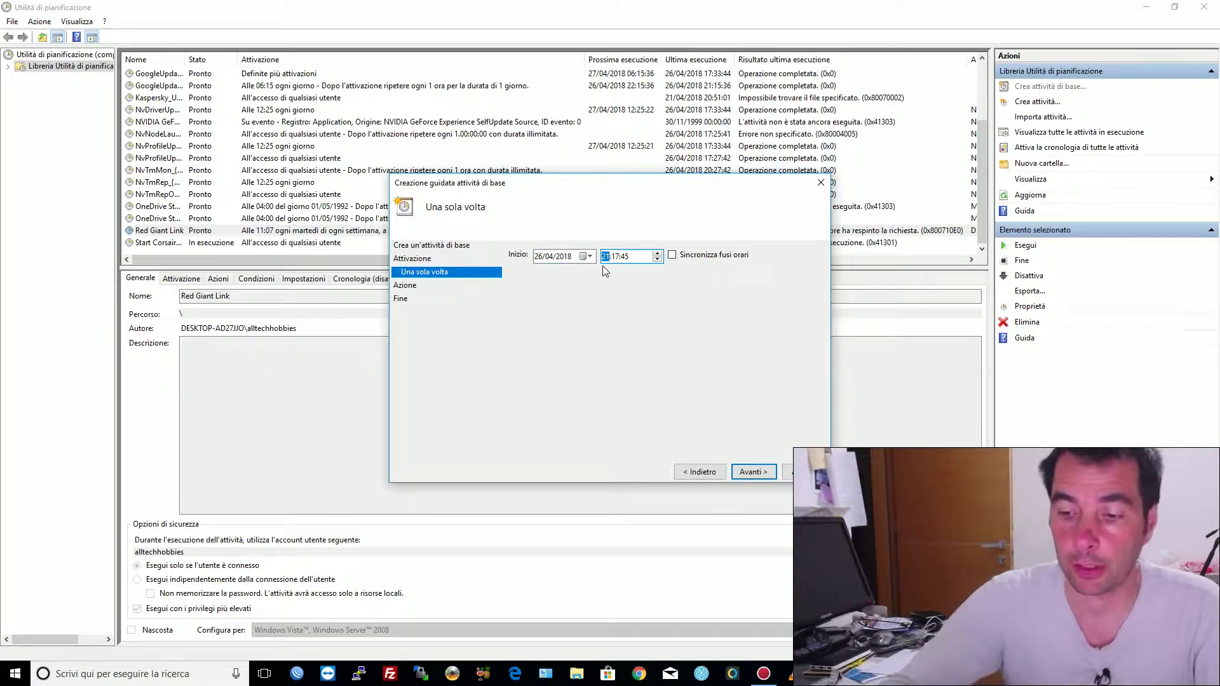
pyautogui.press('Up')
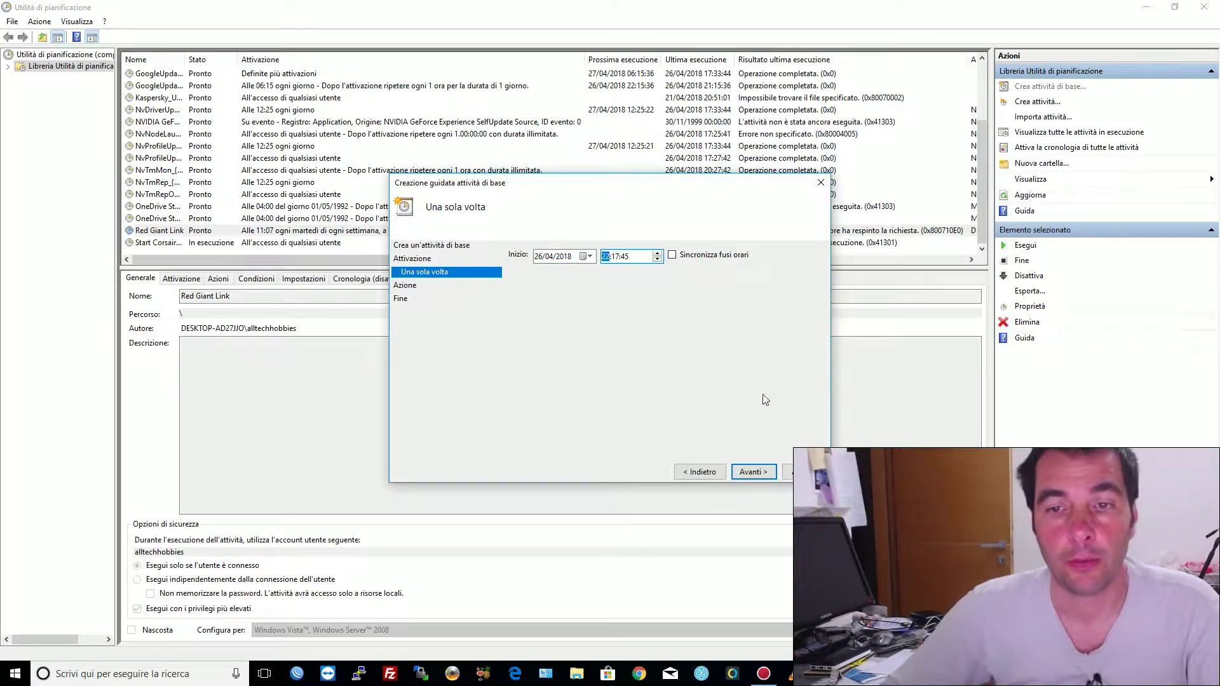
pyautogui.click(757, 472)
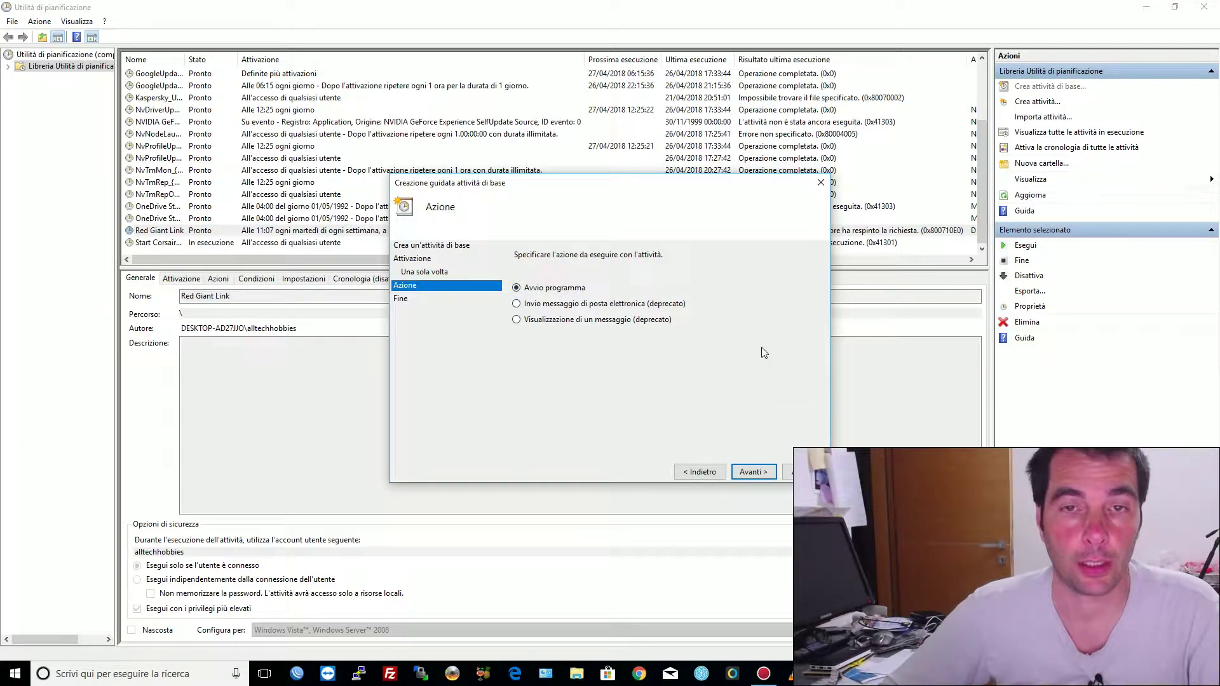
# Set the action to Avvio programma with the command shutdown -s, accept -s as its argument, and finish creating the task
pyautogui.click(749, 473)
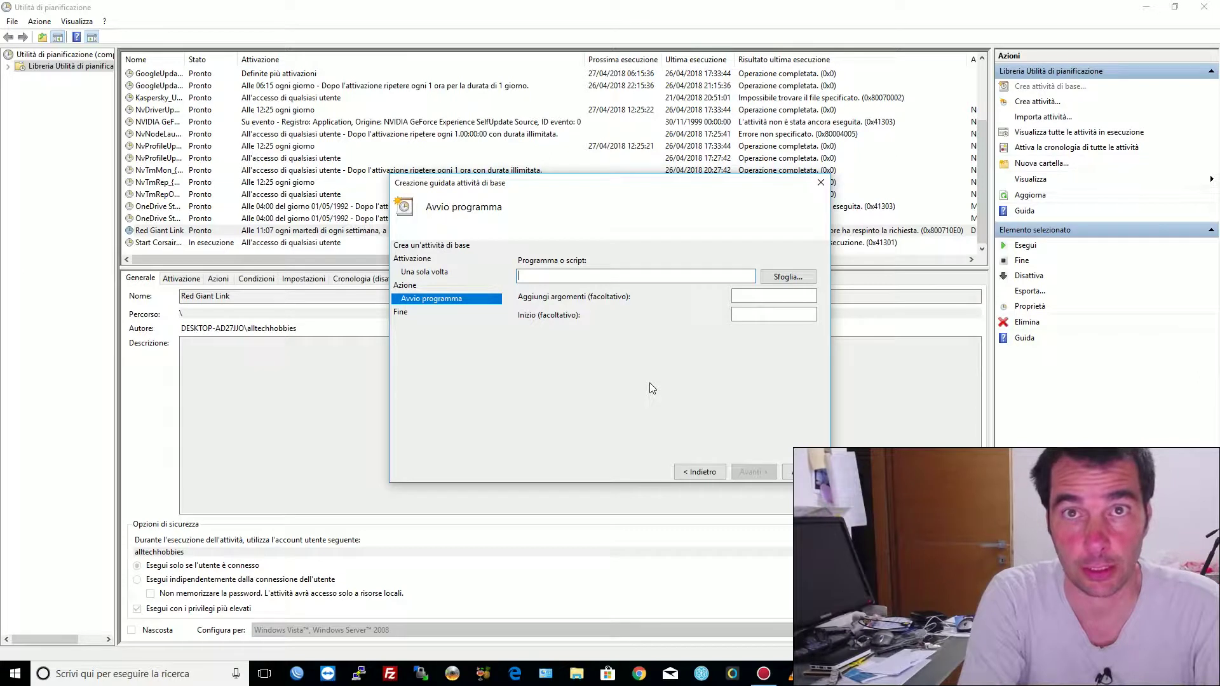
pyautogui.write('s')
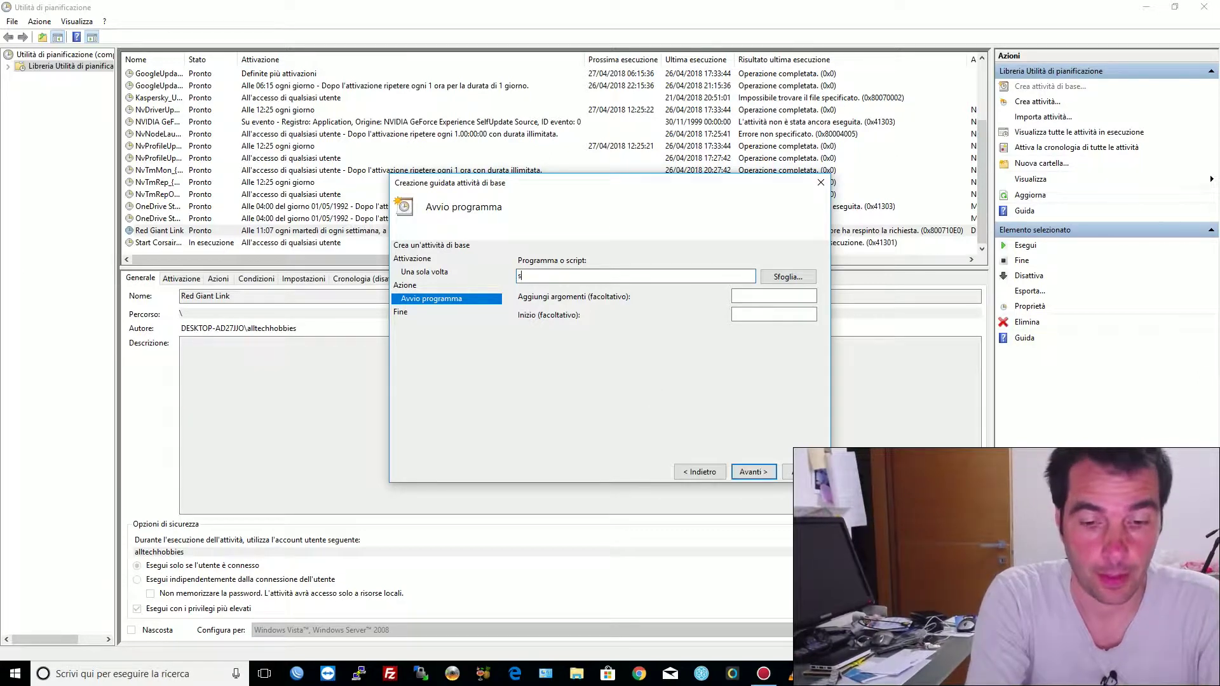
pyautogui.write('hutdow')
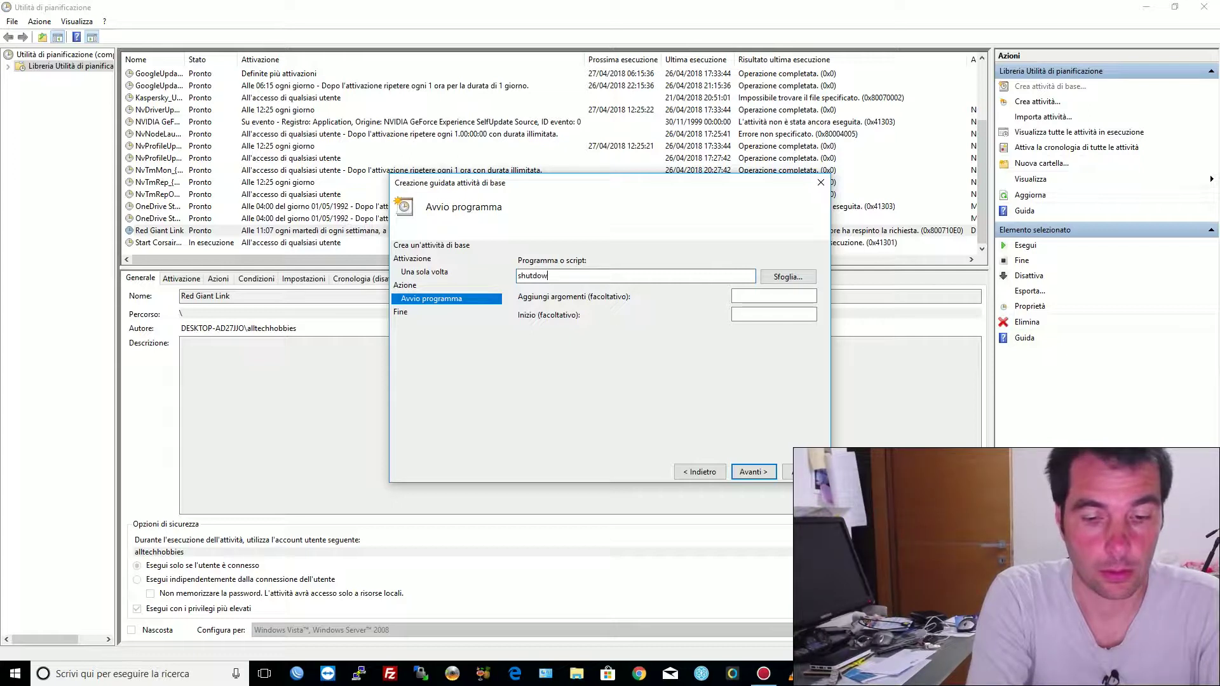
pyautogui.write('n -')
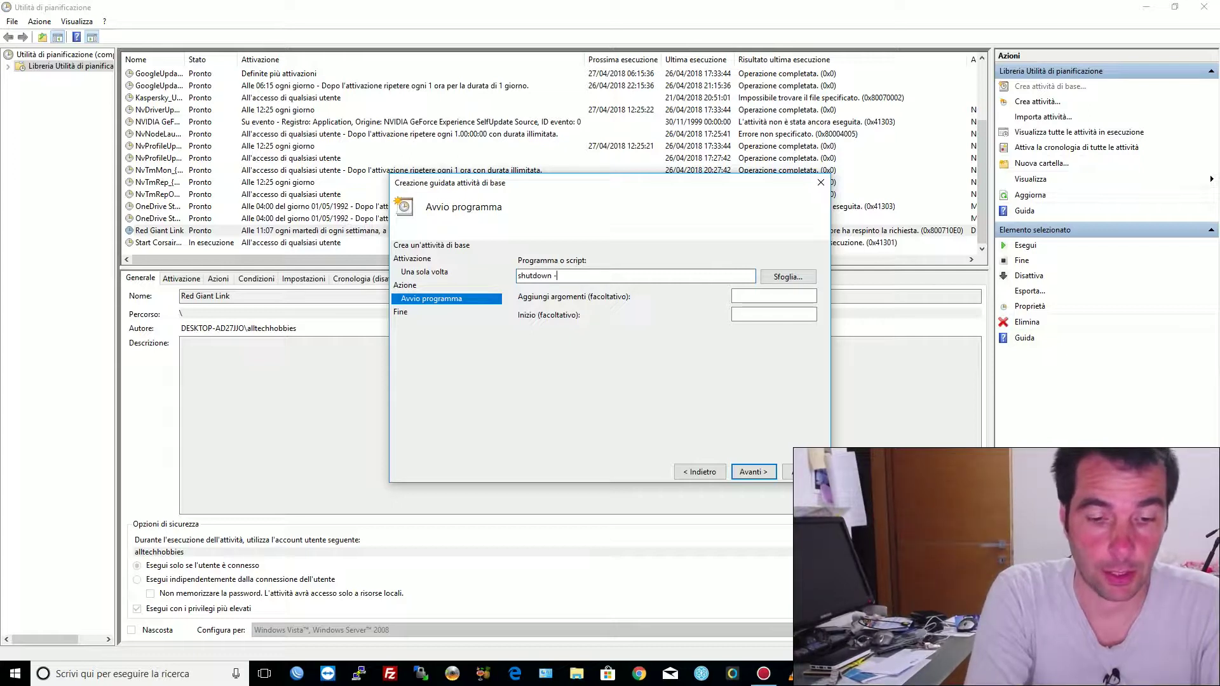
pyautogui.write('s')
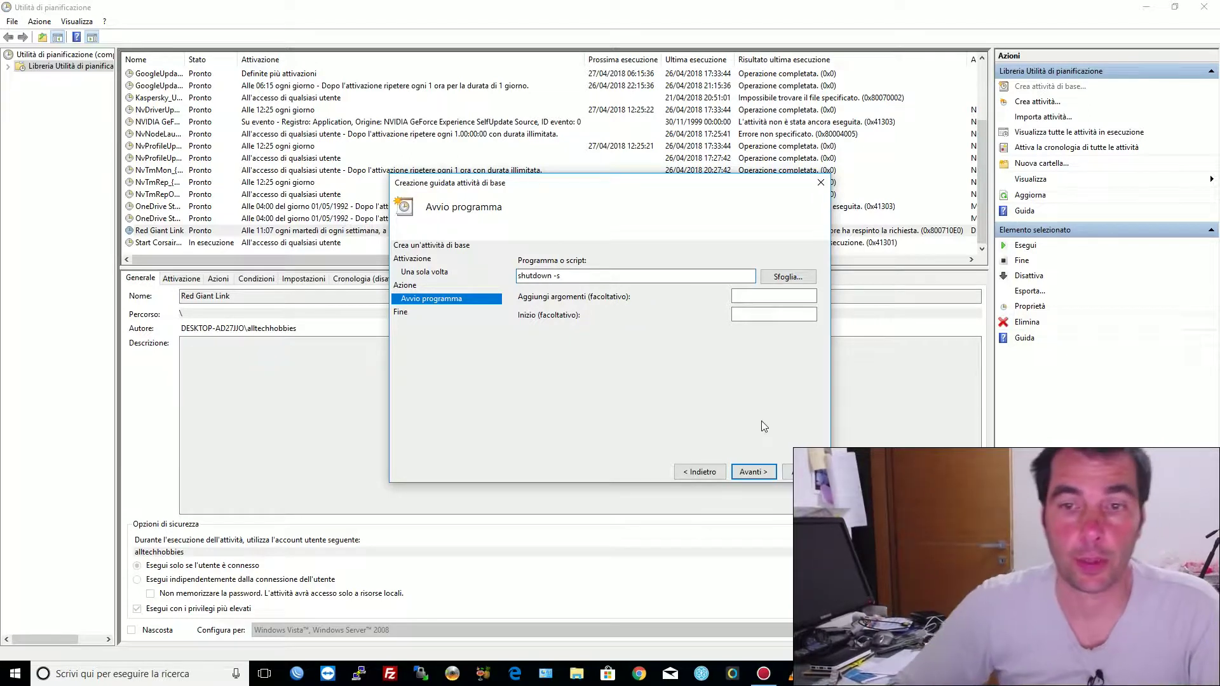
pyautogui.click(754, 472)
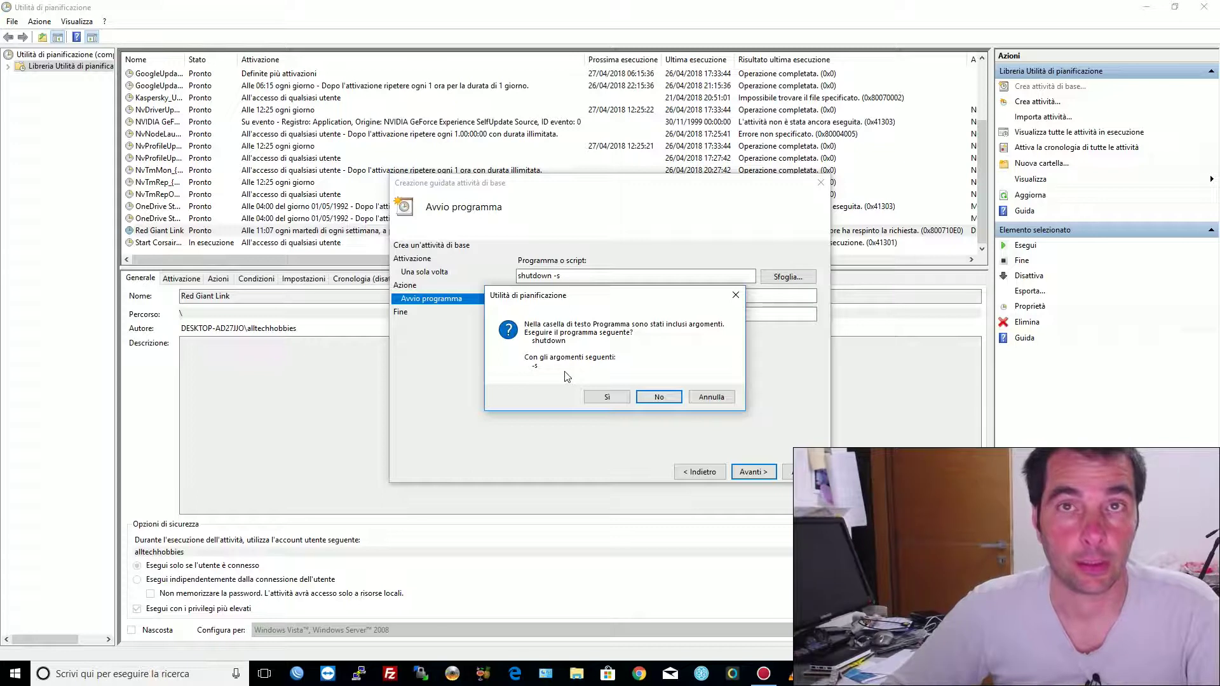
pyautogui.click(607, 397)
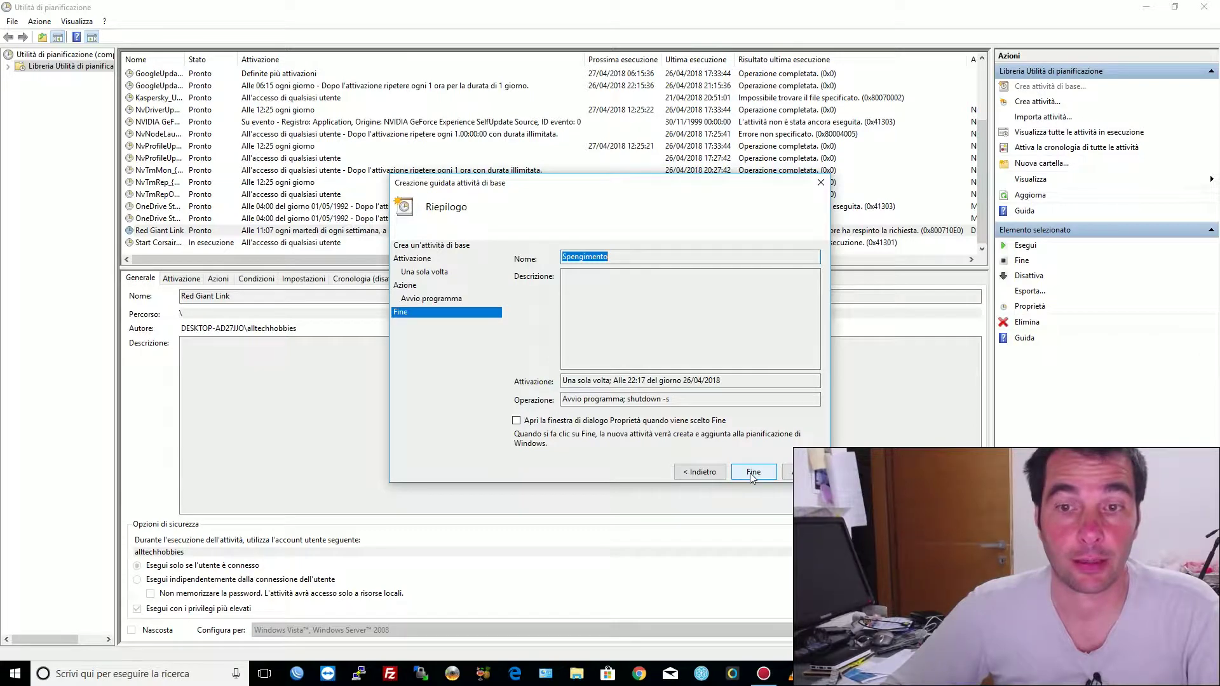
pyautogui.click(751, 473)
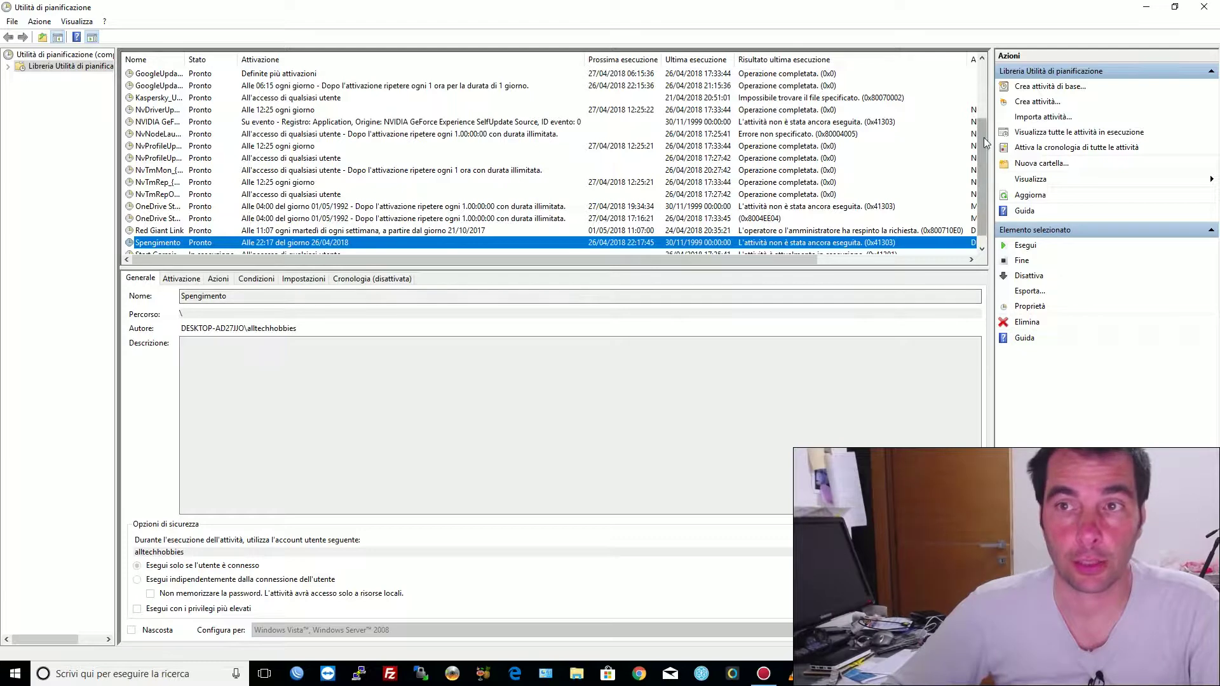
# Delete the scheduled Spengimento task from the library, confirm its removal, and close Utilità di pianificazione
pyautogui.moveTo(984, 146); pyautogui.dragTo(996, 183)
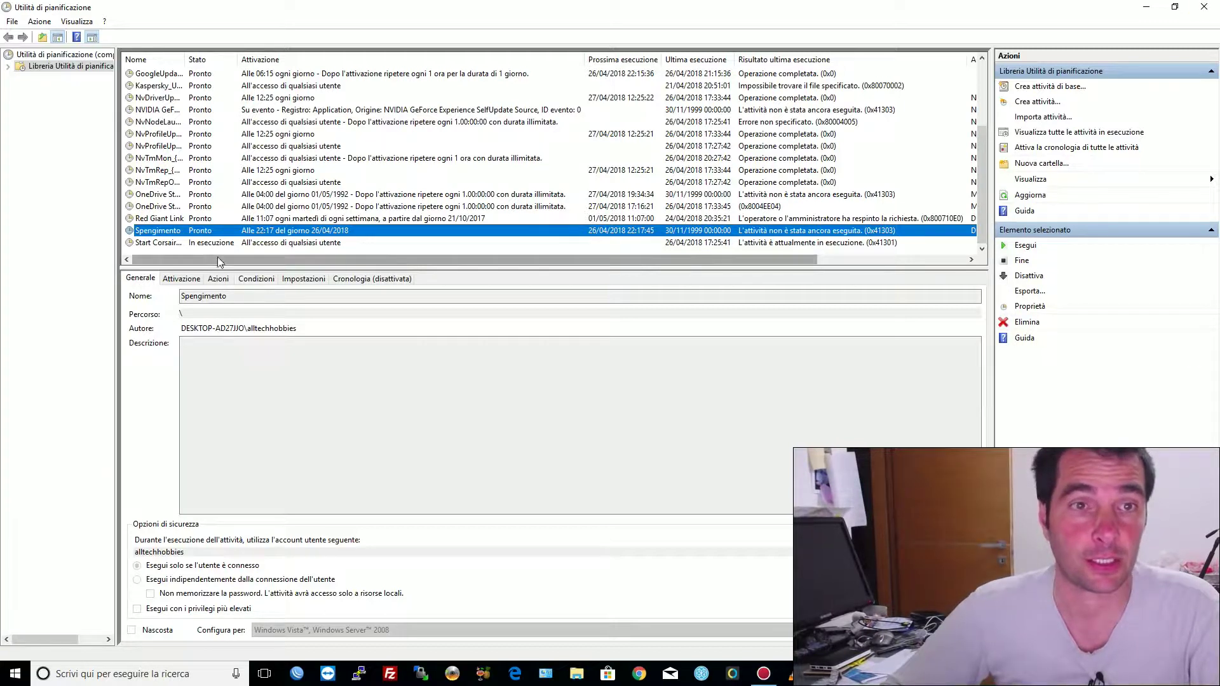
pyautogui.rightClick(168, 232)
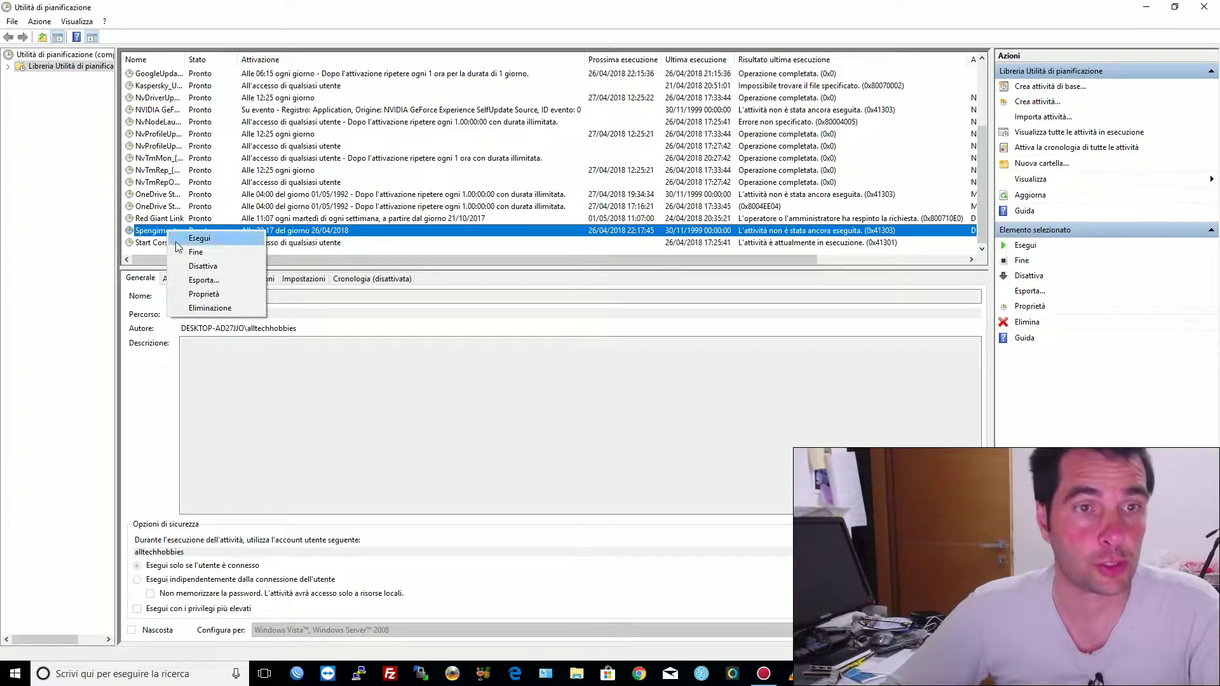
pyautogui.click(216, 308)
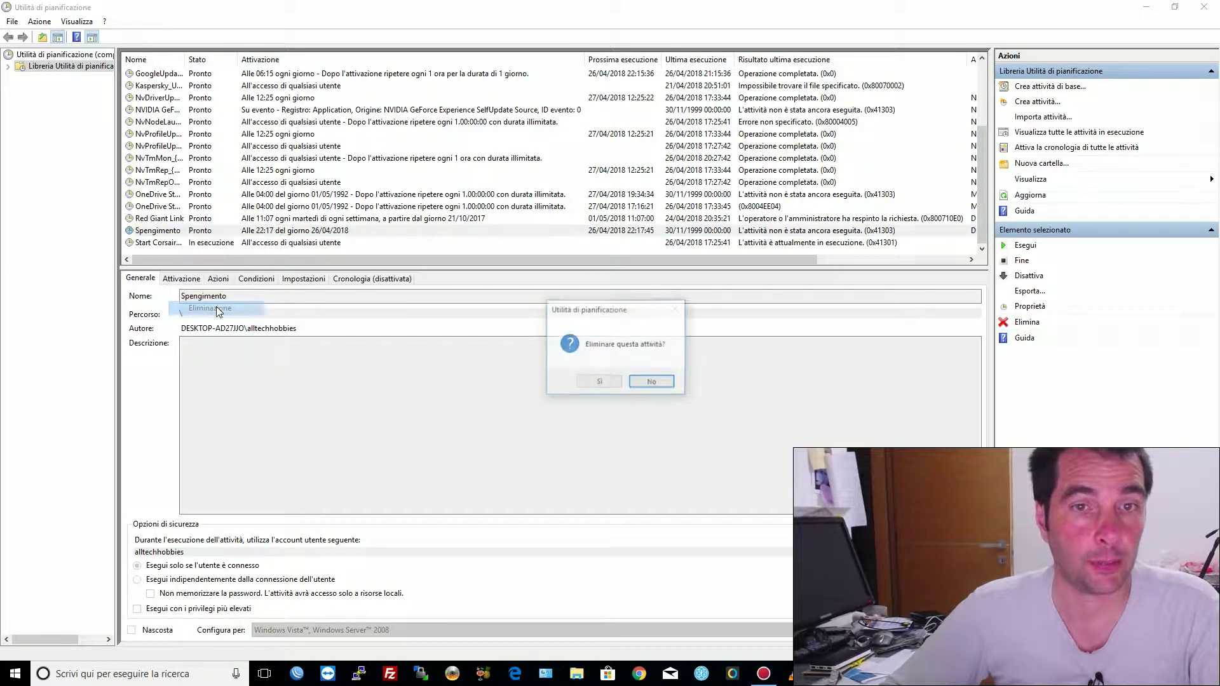
pyautogui.click(591, 383)
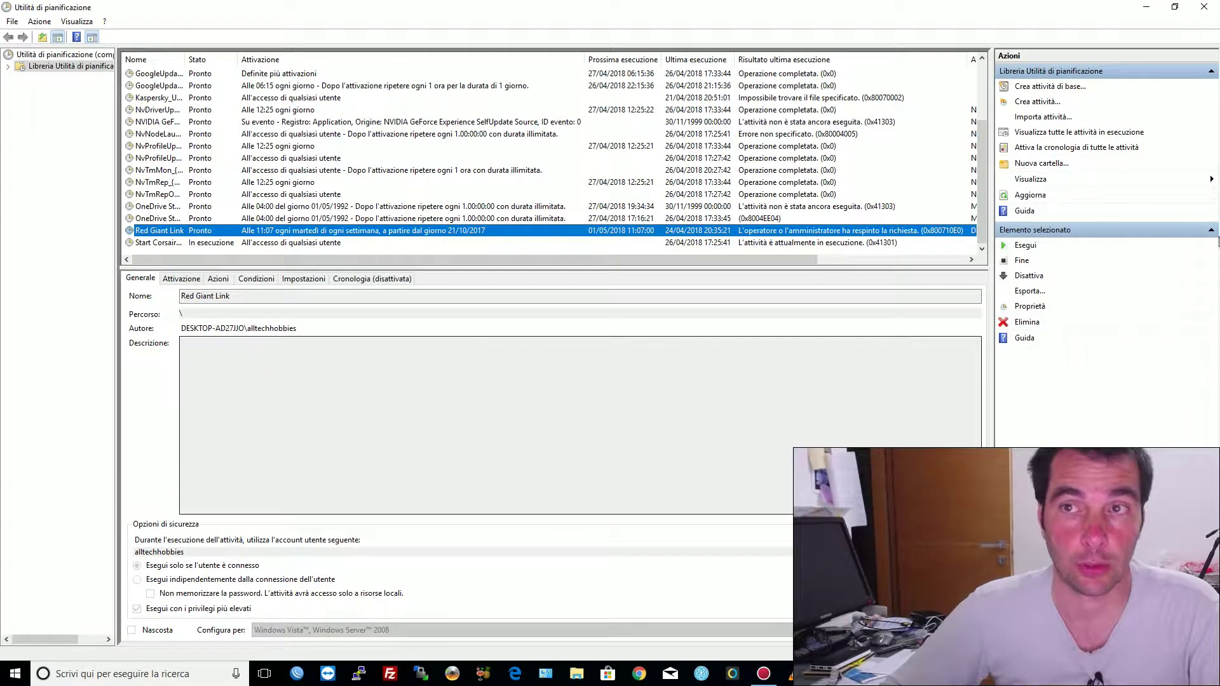
pyautogui.click(1203, 6)
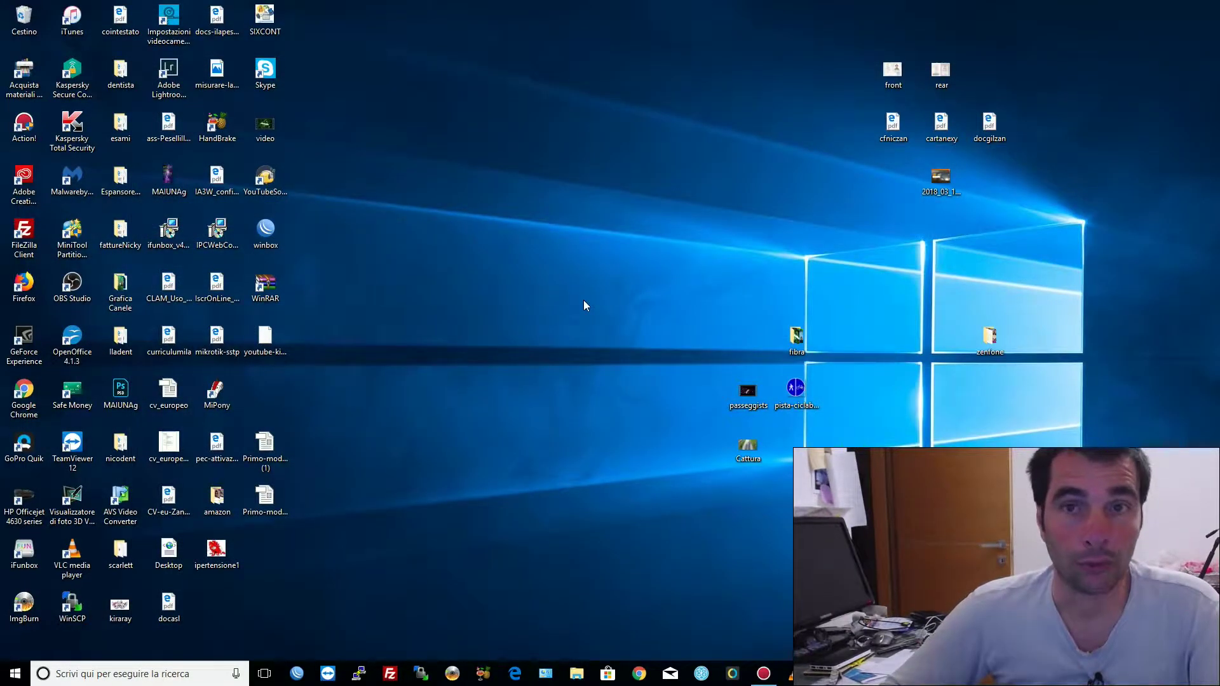